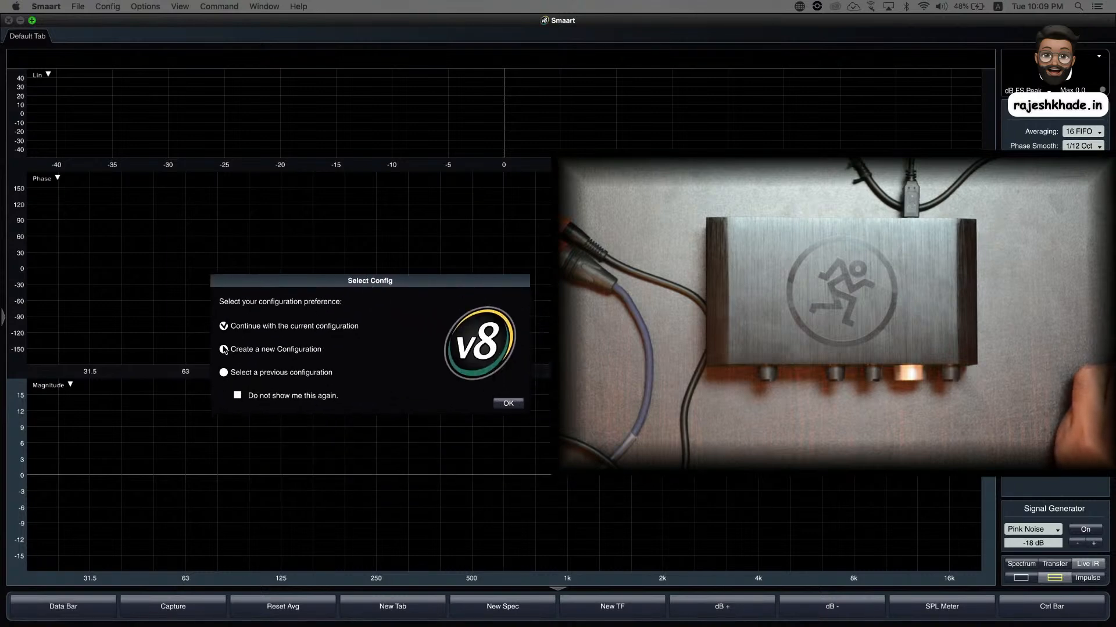
# - Create a new configuration and enable Onyx Producer 2-2 as the input device
pyautogui.click(224, 350)
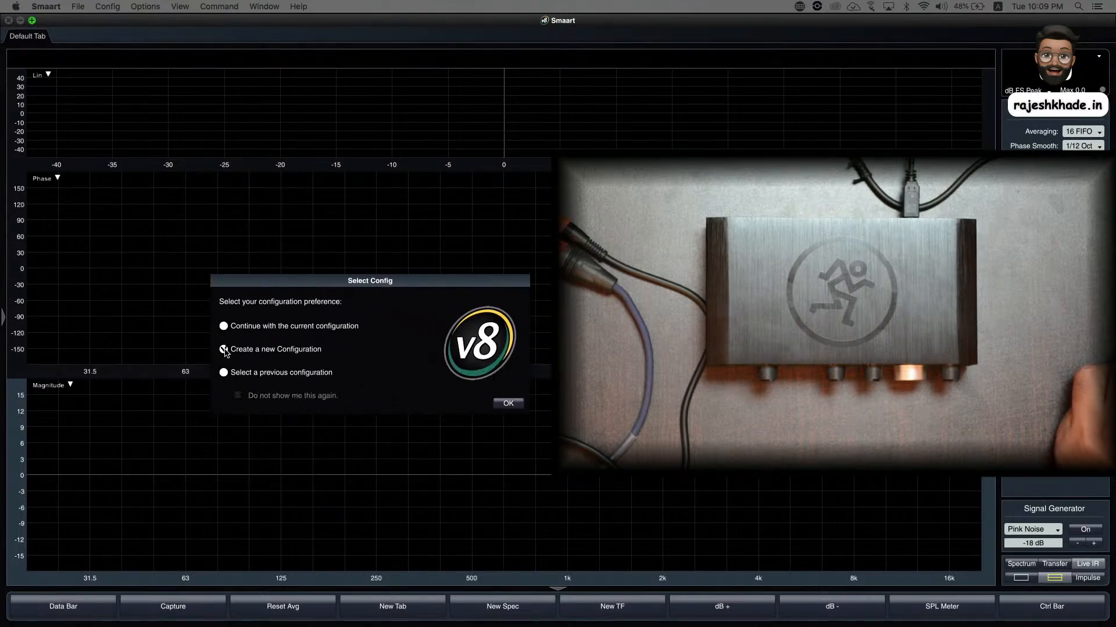
pyautogui.click(512, 406)
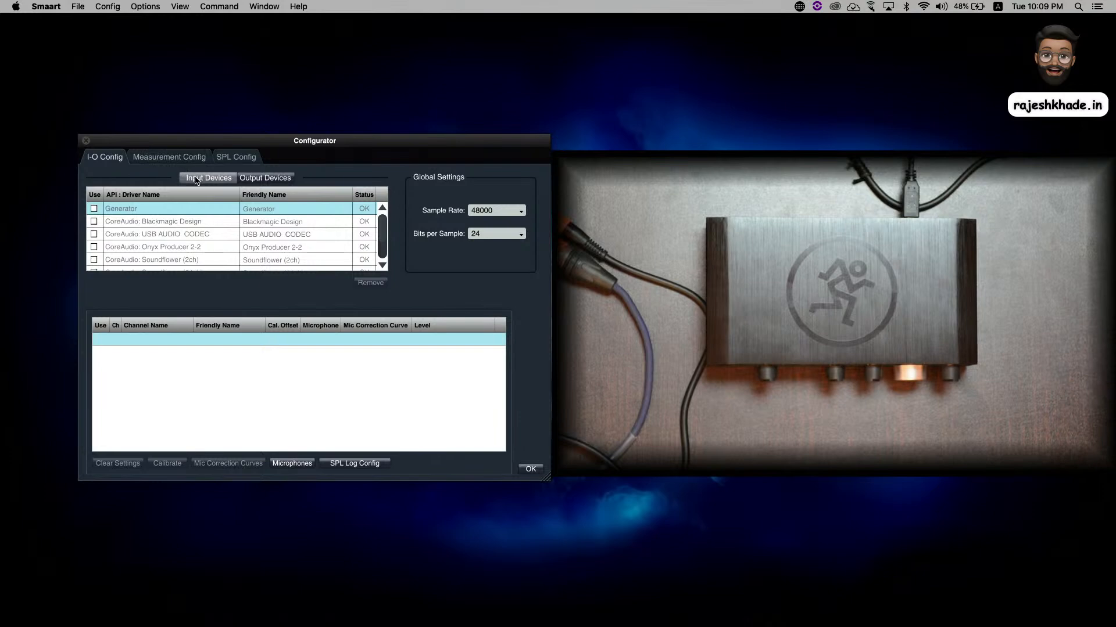
pyautogui.scroll(-2, 191, 224)
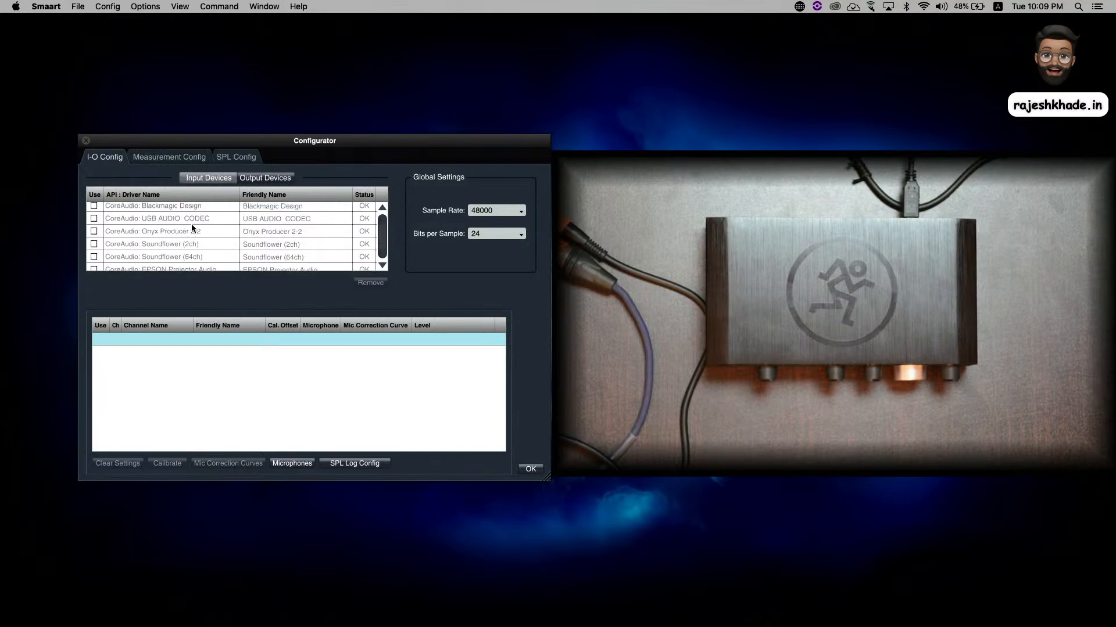
pyautogui.click(94, 232)
pyautogui.scroll(-2, 110, 238)
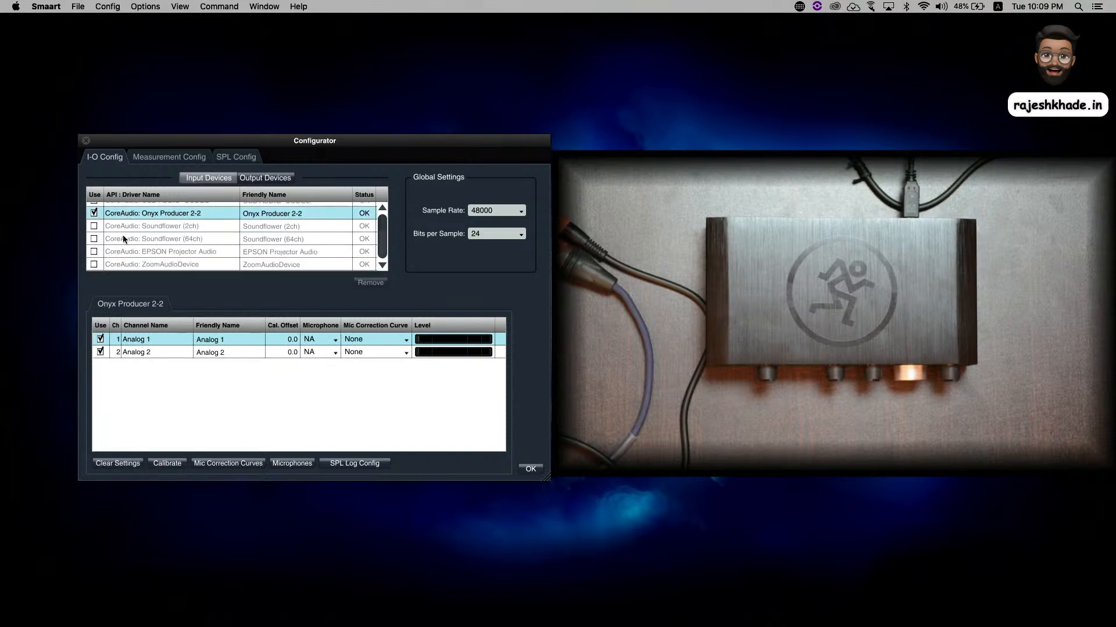
# - Disable the USB AUDIO CODEC, Soundflower (2ch), Soundflower (64ch), EPSON Projector Audio and ZoomAudioDevice outputs, leaving only Onyx Producer 2-2 in use
pyautogui.click(261, 180)
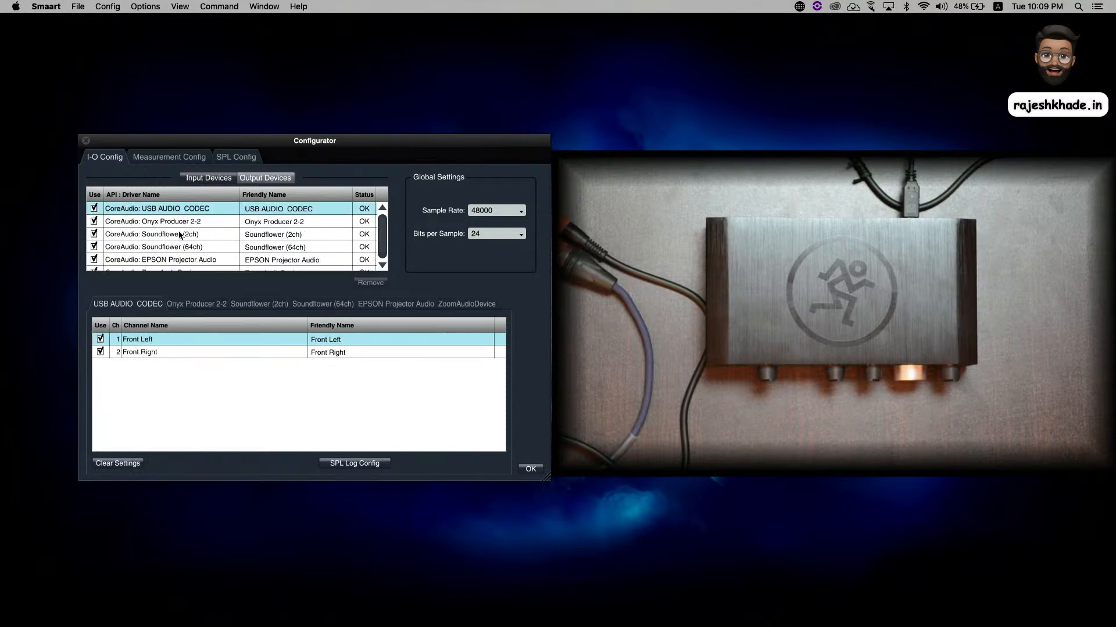
pyautogui.click(94, 209)
pyautogui.click(94, 234)
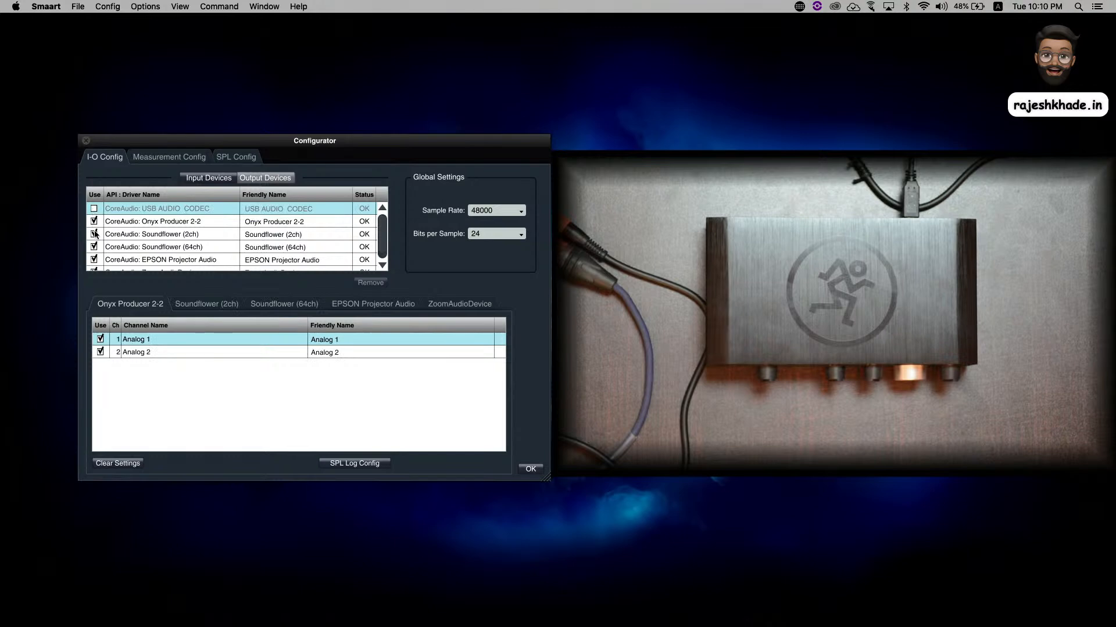
pyautogui.click(94, 247)
pyautogui.scroll(-1, 95, 248)
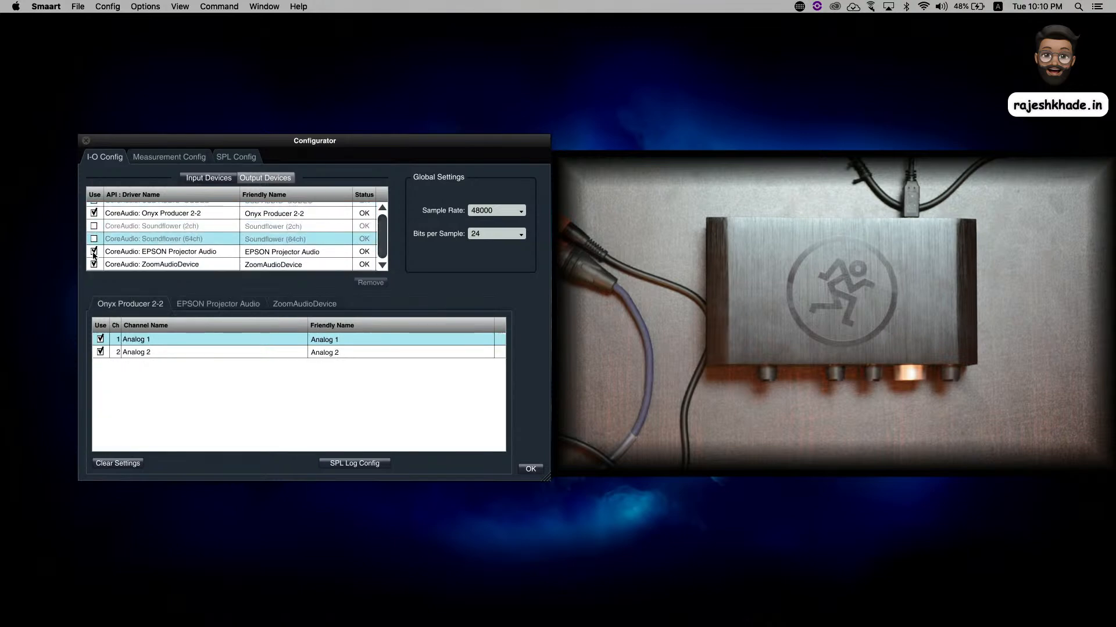
pyautogui.click(94, 252)
pyautogui.click(95, 265)
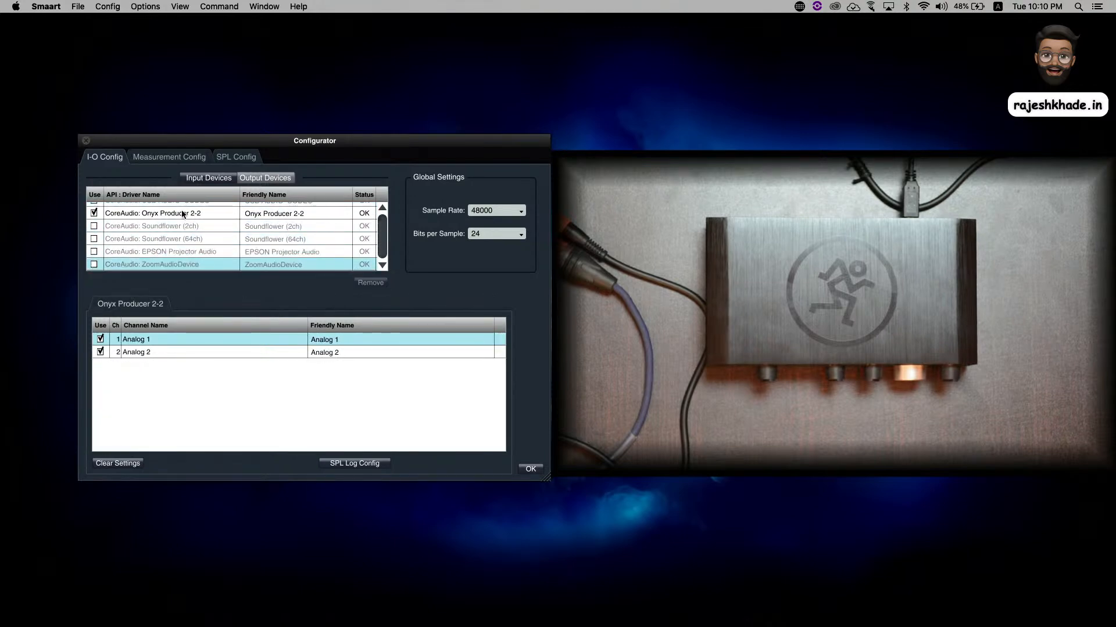
# - Set the friendly name of the Onyx Producer 2-2 input channel Analog 1 to RTA Mic
pyautogui.click(216, 181)
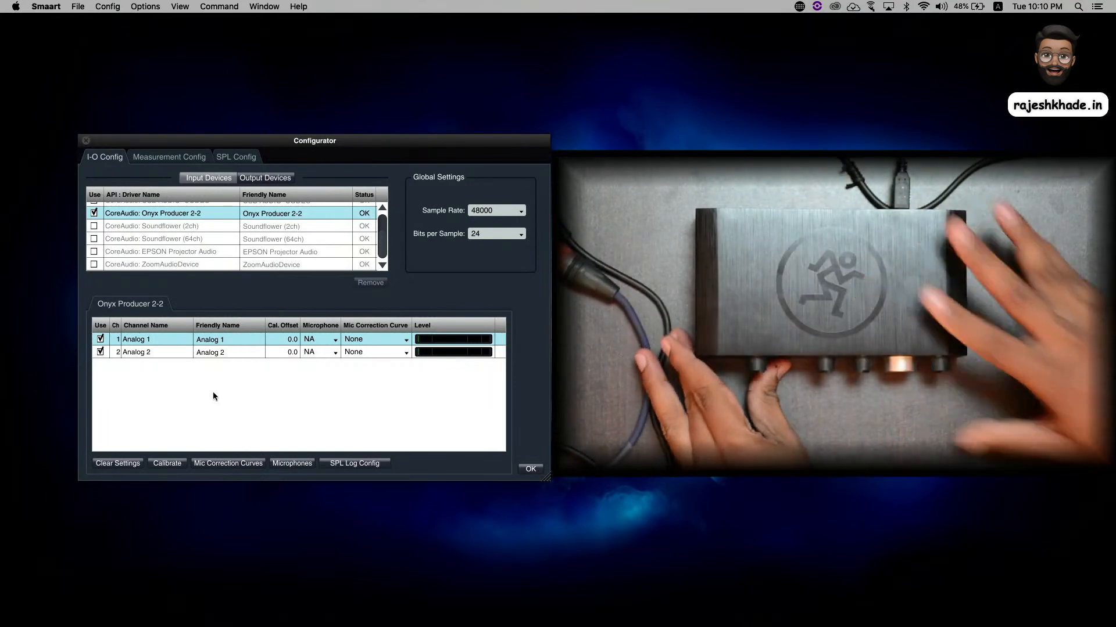
pyautogui.doubleClick(238, 340)
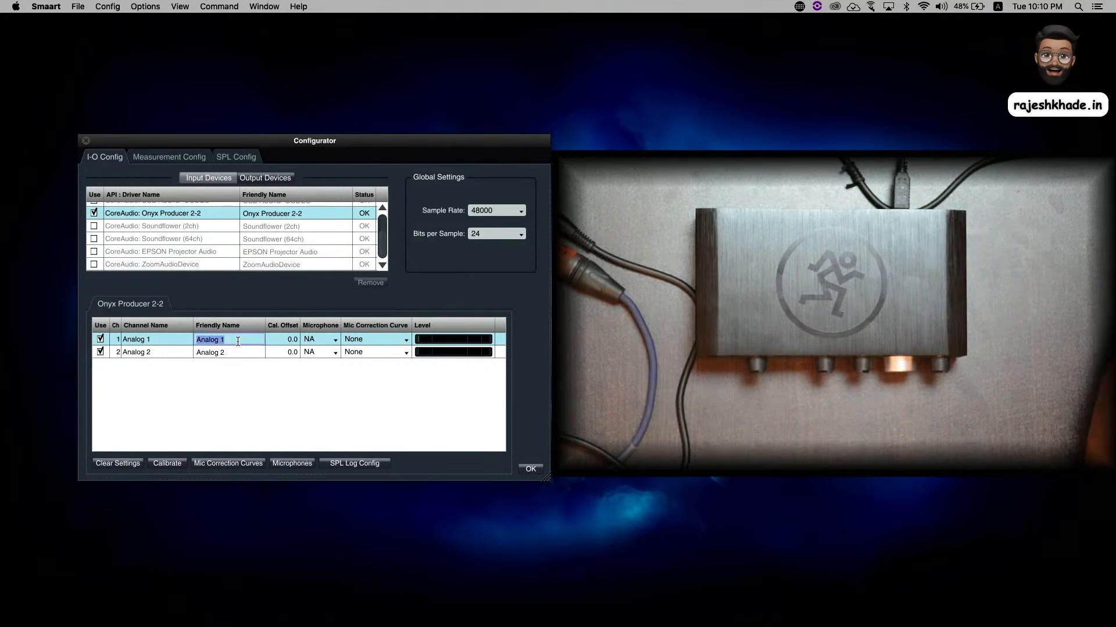
pyautogui.write('Mic')
pyautogui.press('BackSpace')
pyautogui.press('BackSpace')
pyautogui.press('BackSpace')
pyautogui.write('RtA Mic')
pyautogui.press('Return')
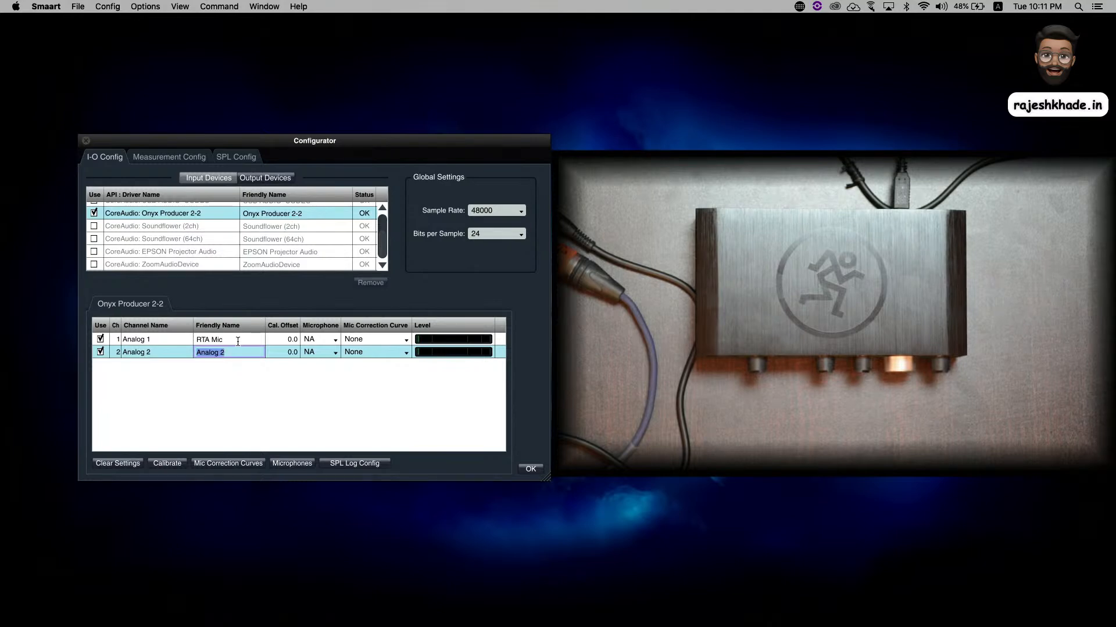
# - Set the friendly name of the input channel Analog 2 to Ref In
pyautogui.write('Ref In')
pyautogui.press('Return')
# - Set the friendly name of the Onyx Producer 2-2 output channel Analog 1 to Ref to System
pyautogui.click(264, 177)
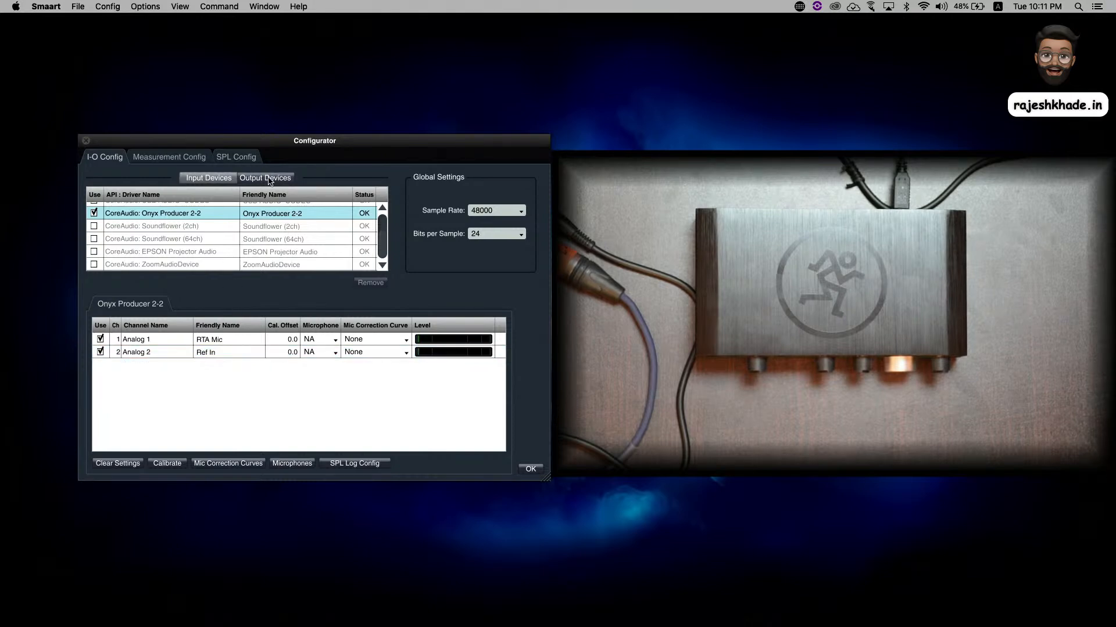
pyautogui.click(185, 215)
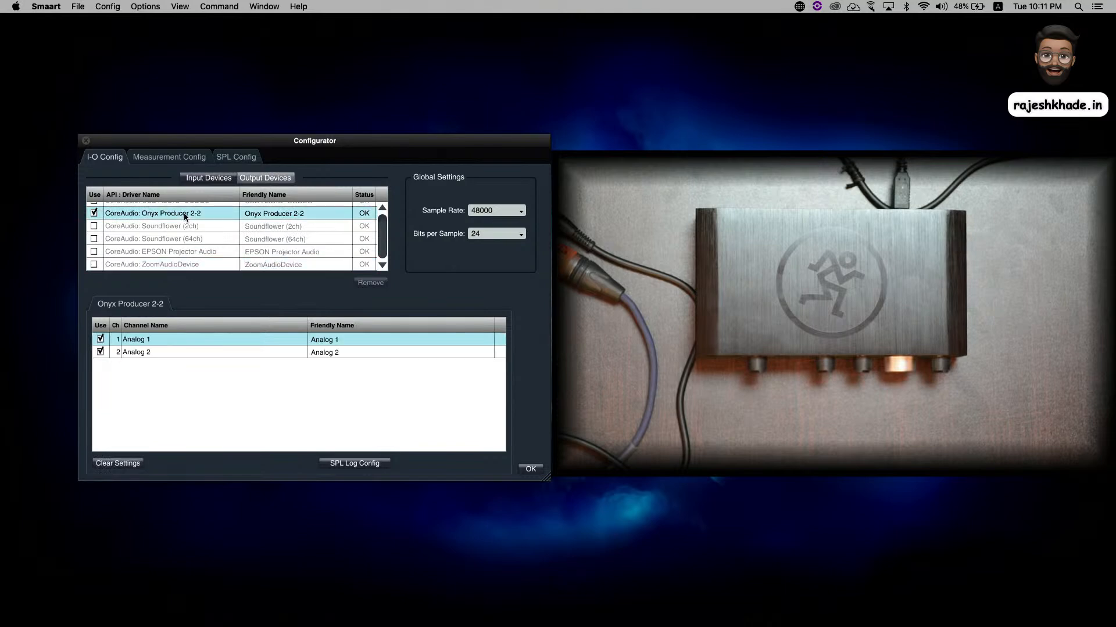
pyautogui.doubleClick(351, 340)
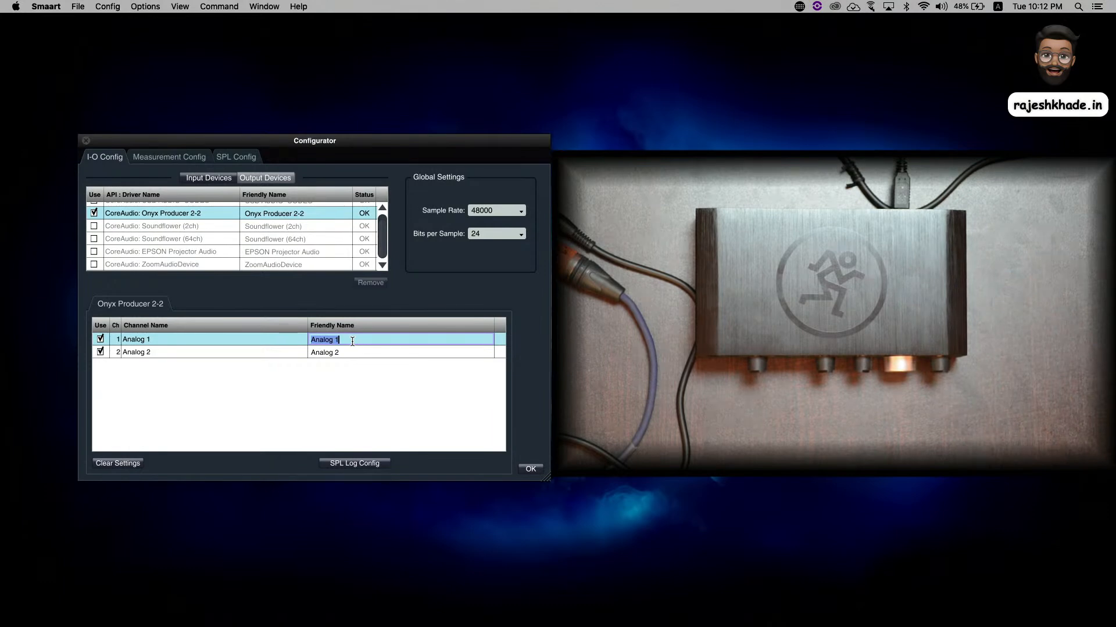
pyautogui.write('Re')
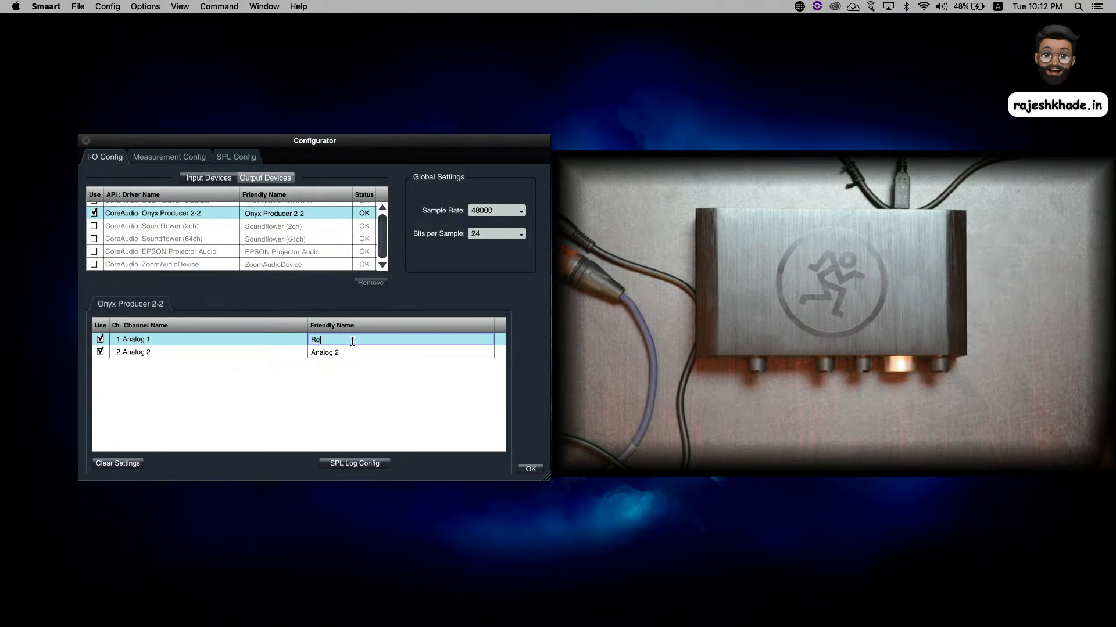
pyautogui.write('f to System')
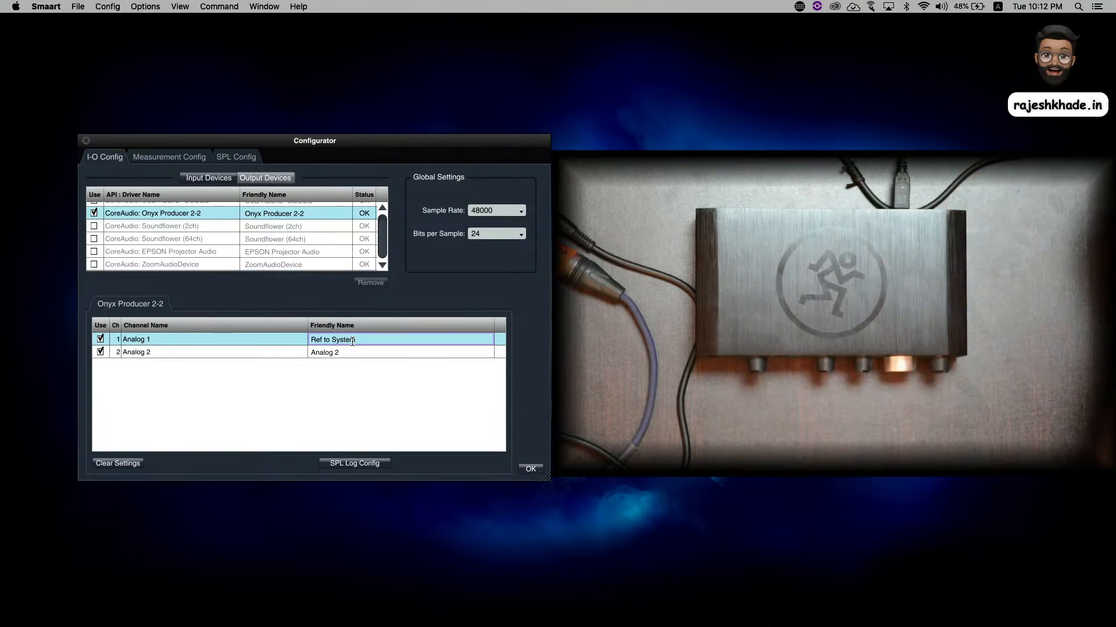
pyautogui.press('Tab')
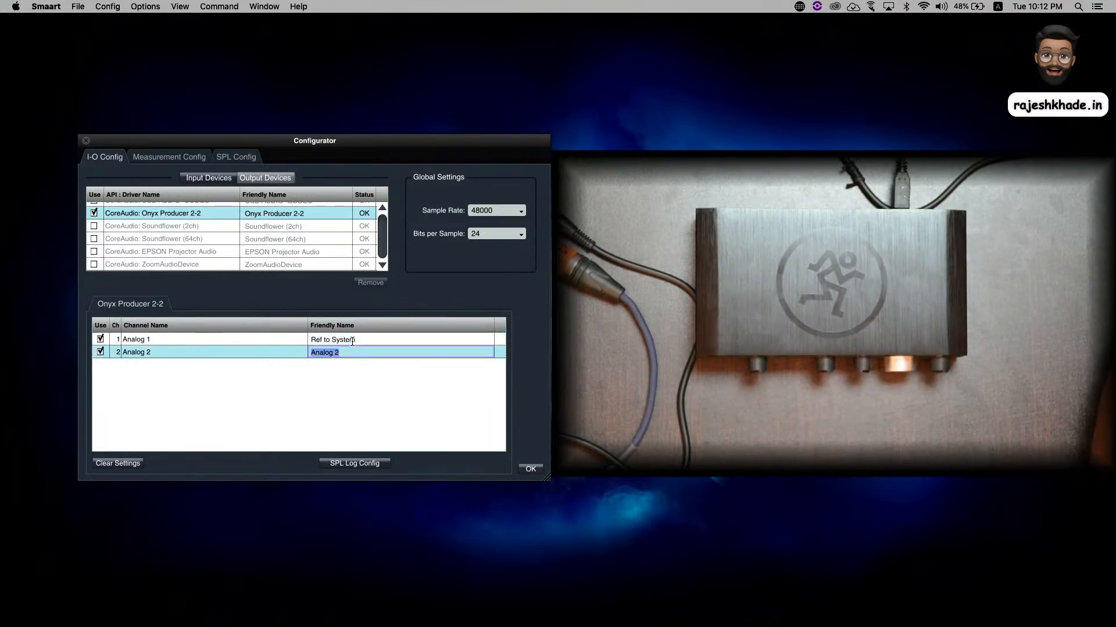
# - Set the output channel Analog 2's friendly name to Ref to SoundCard, and finish the configuration with the main window maximized
pyautogui.write('Ref to SoundCard')
pyautogui.press('Return')
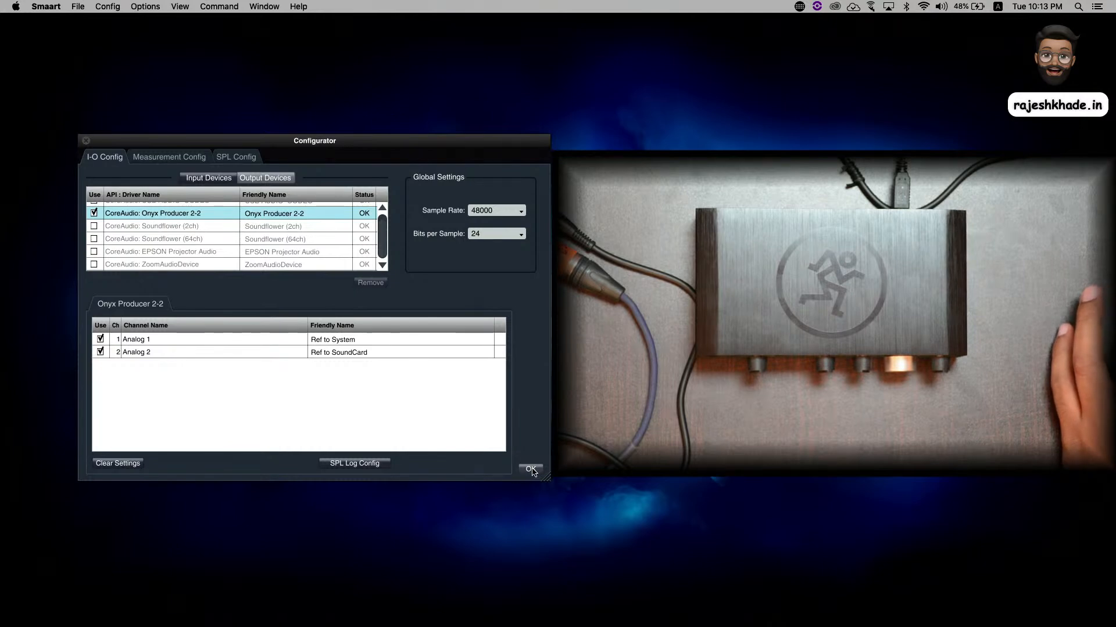
pyautogui.click(531, 469)
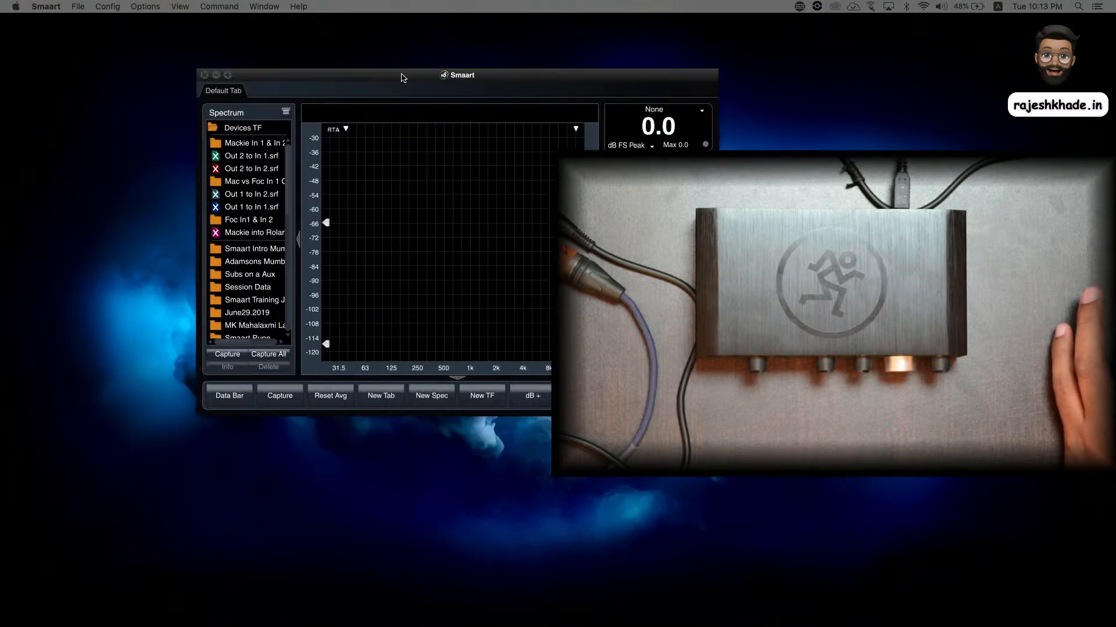
pyautogui.click(229, 76)
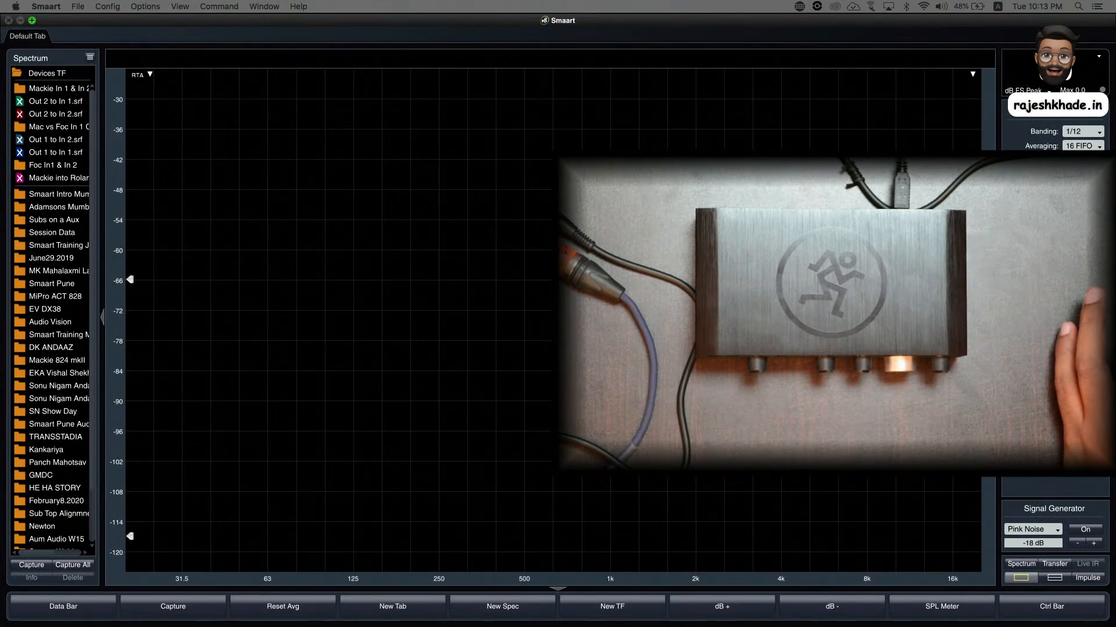
# - Reopen the I-O configuration to review the input and output channel assignments, and close it
pyautogui.click(116, 6)
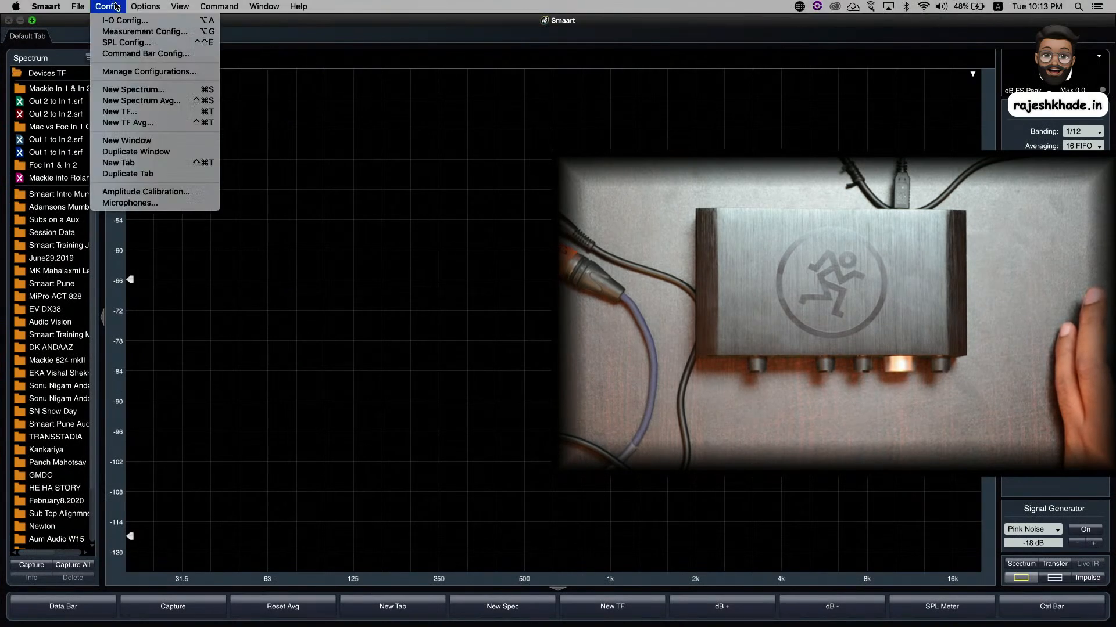
pyautogui.click(120, 20)
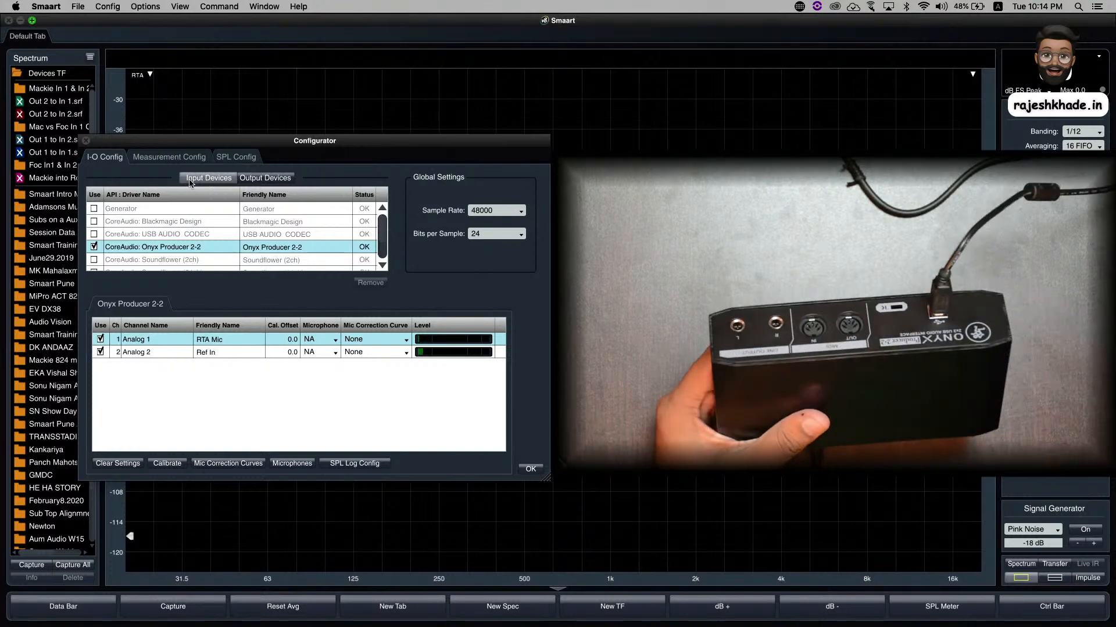
pyautogui.click(257, 179)
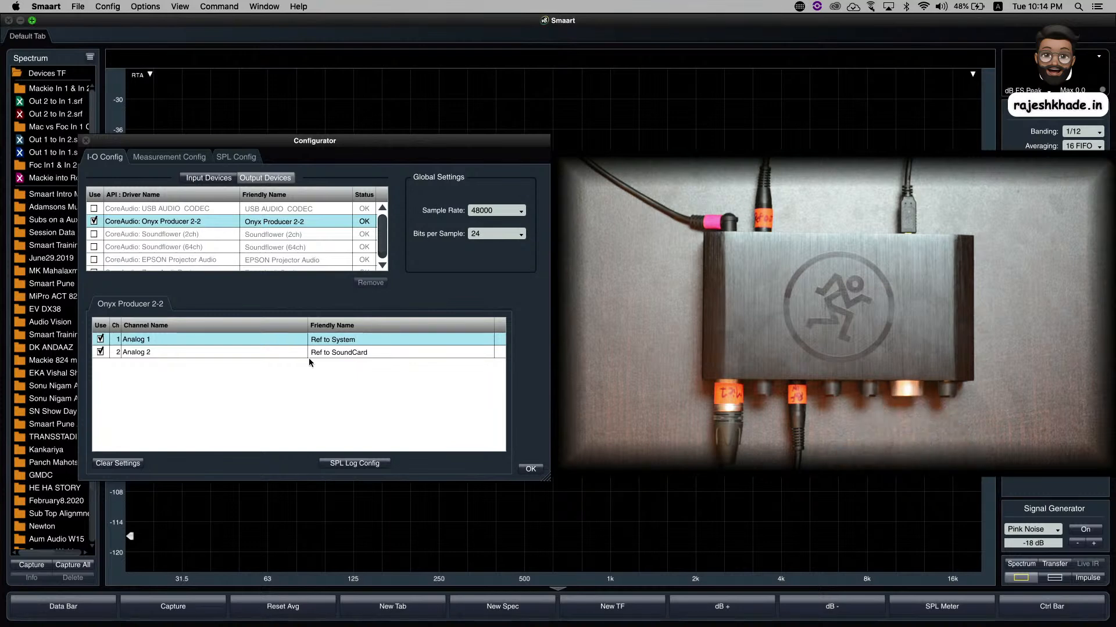
pyautogui.click(531, 469)
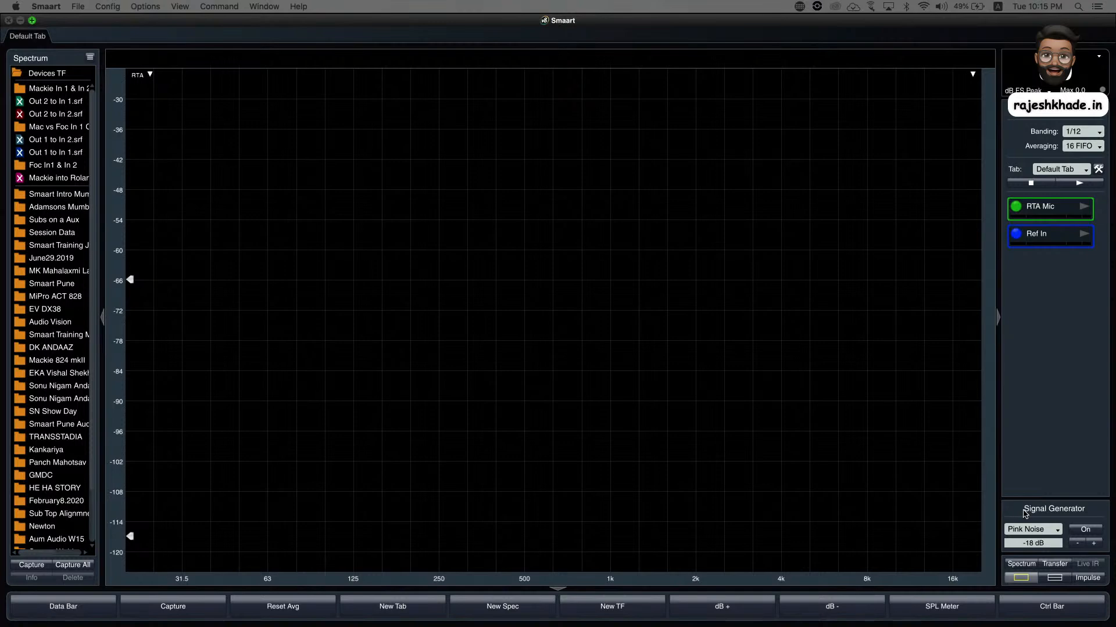
# - Set the signal generator to Pink Noise on the Onyx Producer 2-2 device
pyautogui.click(1024, 511)
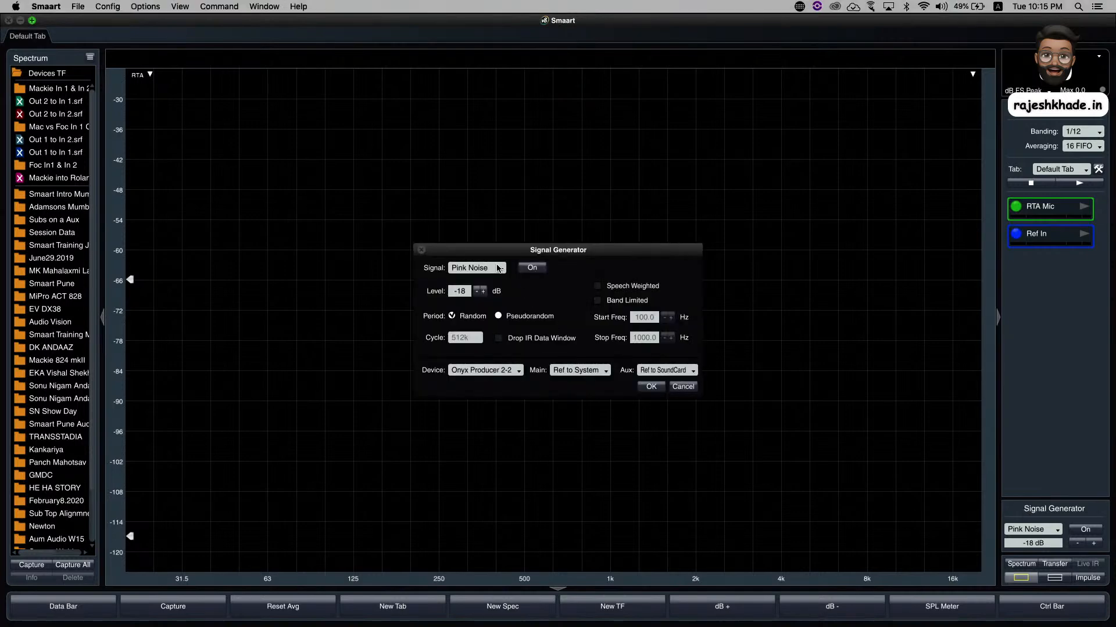
pyautogui.click(498, 269)
pyautogui.click(493, 280)
pyautogui.click(474, 372)
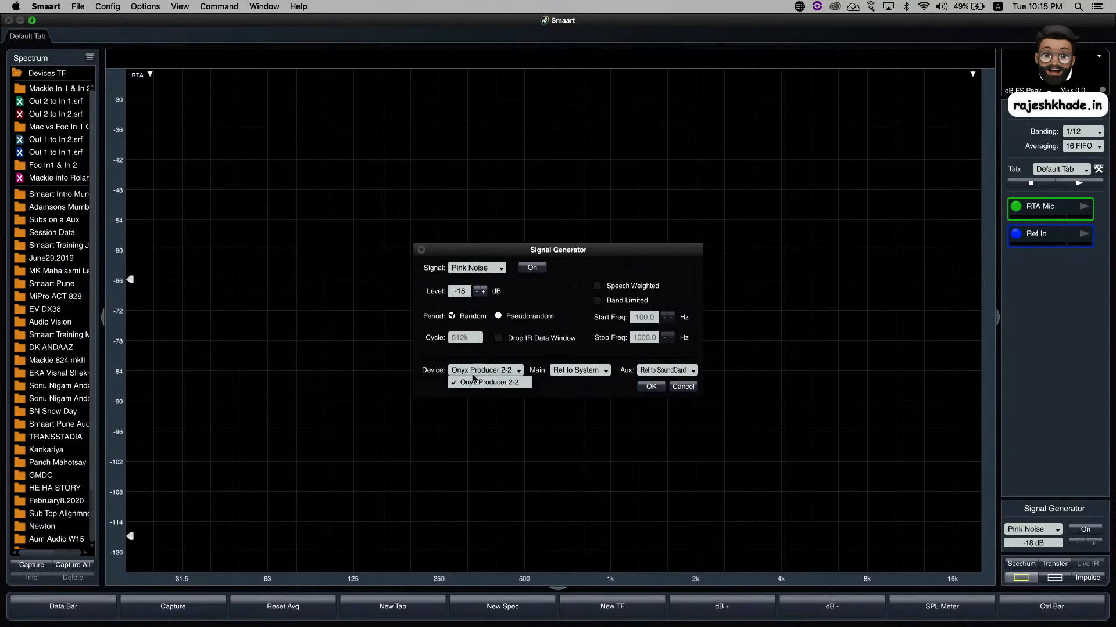
pyautogui.click(476, 384)
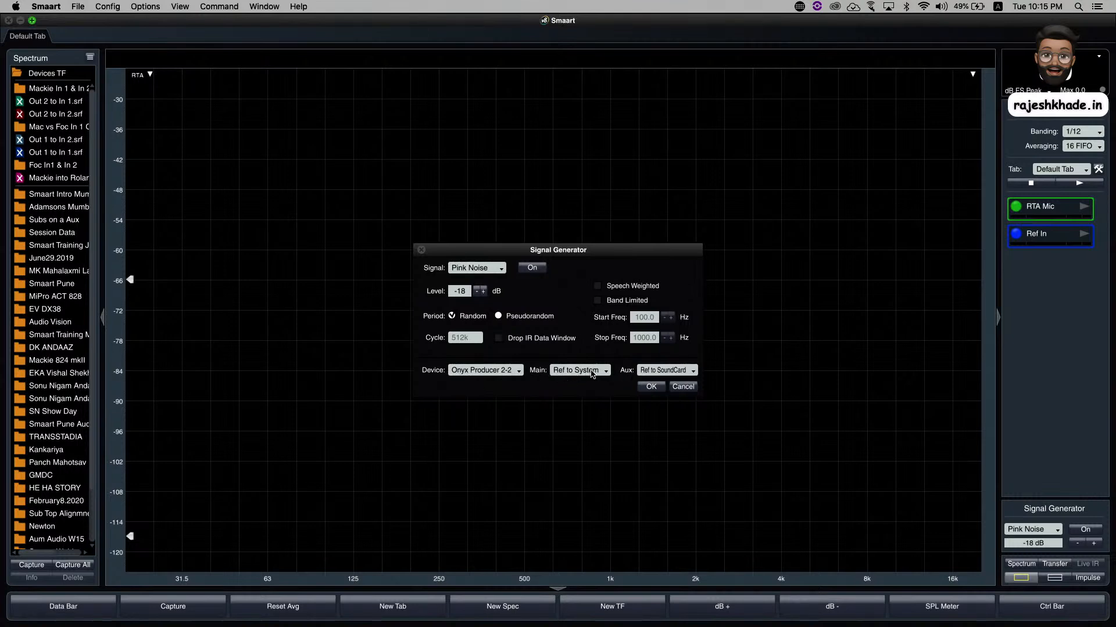
# - Route the signal generator's main output to Ref to System and its aux output to Ref to SoundCard, and accept the settings
pyautogui.click(605, 375)
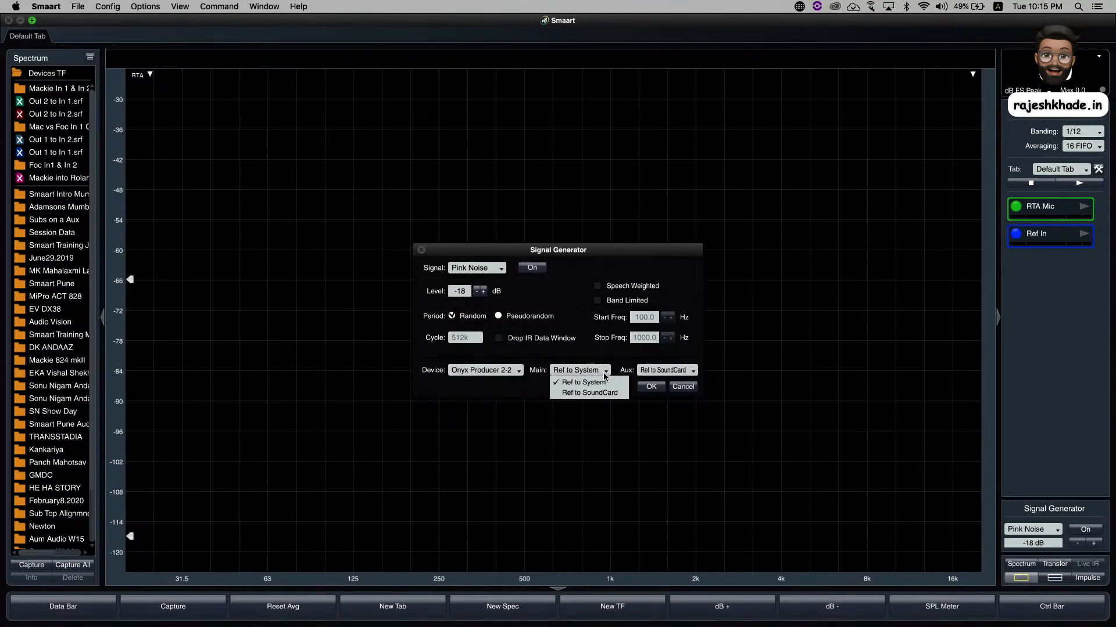
pyautogui.click(570, 387)
pyautogui.click(650, 376)
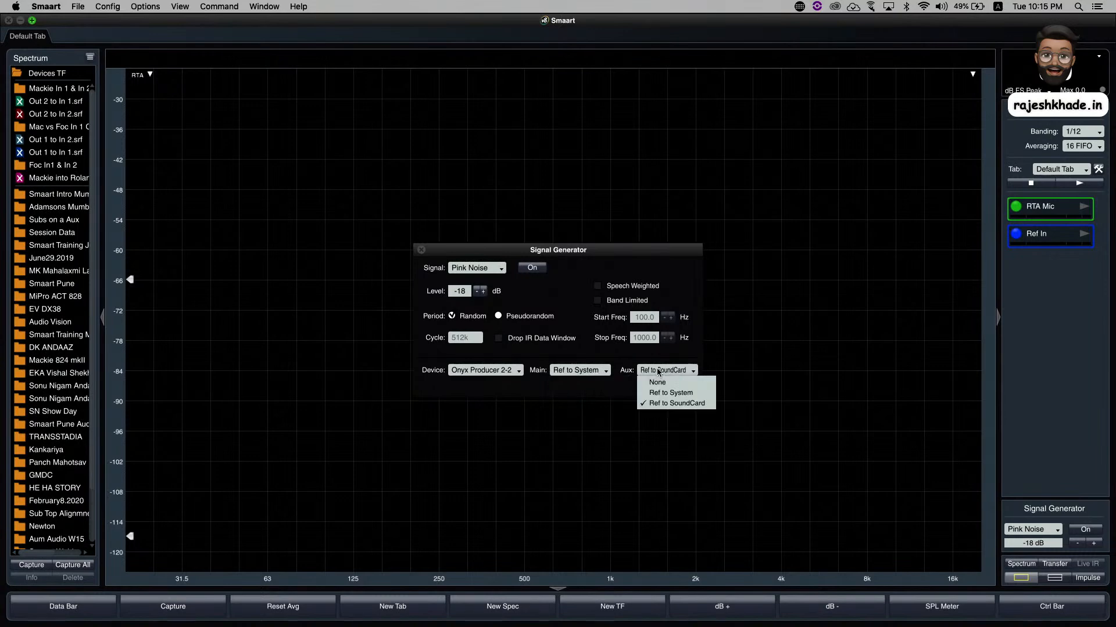
pyautogui.click(658, 403)
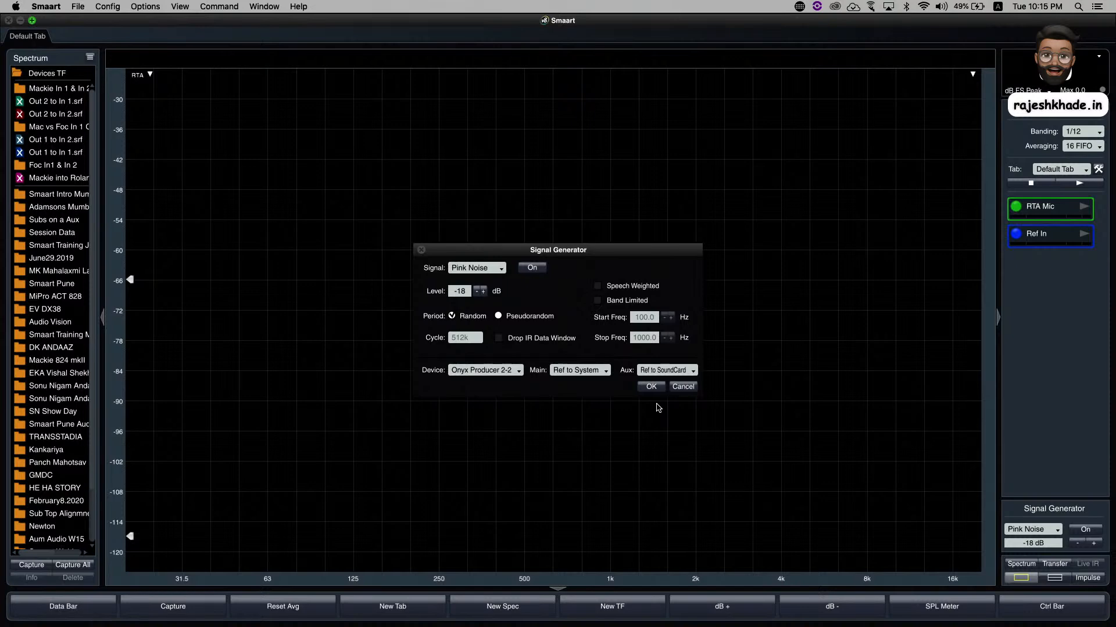
pyautogui.click(651, 387)
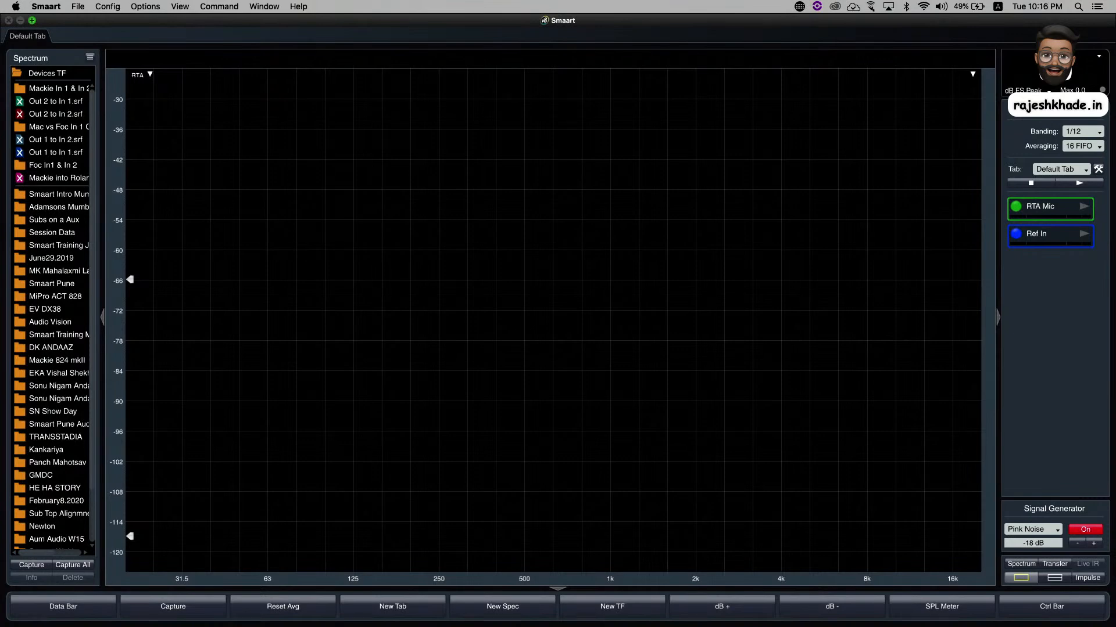
# - Run the Ref In spectrum measurement with the pink noise playing, and switch the signal generator off
pyautogui.click(1084, 234)
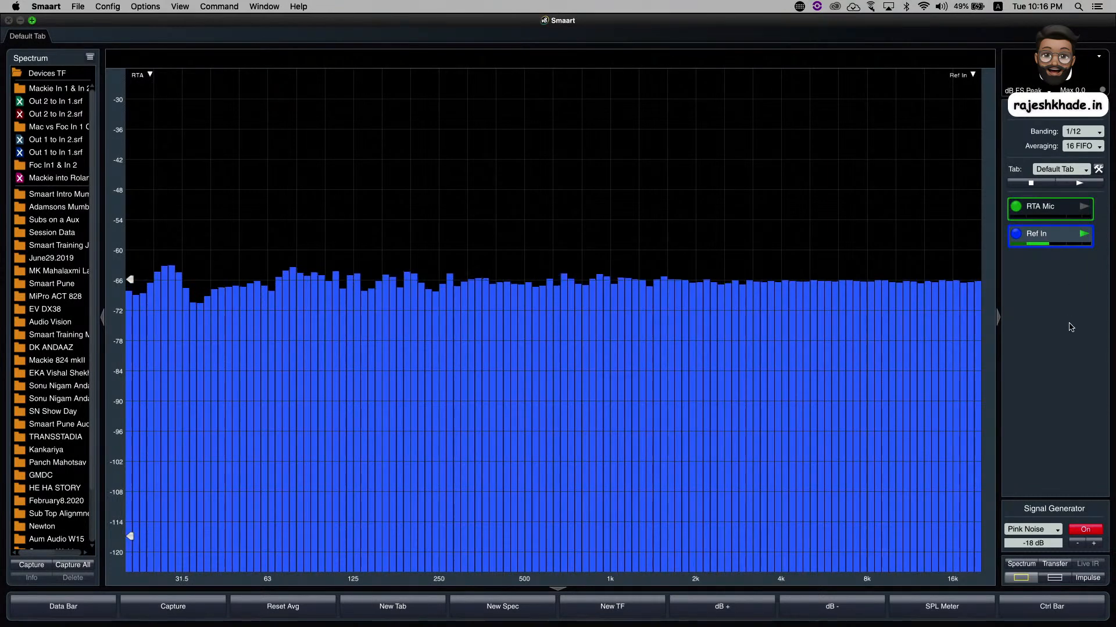
pyautogui.click(1090, 530)
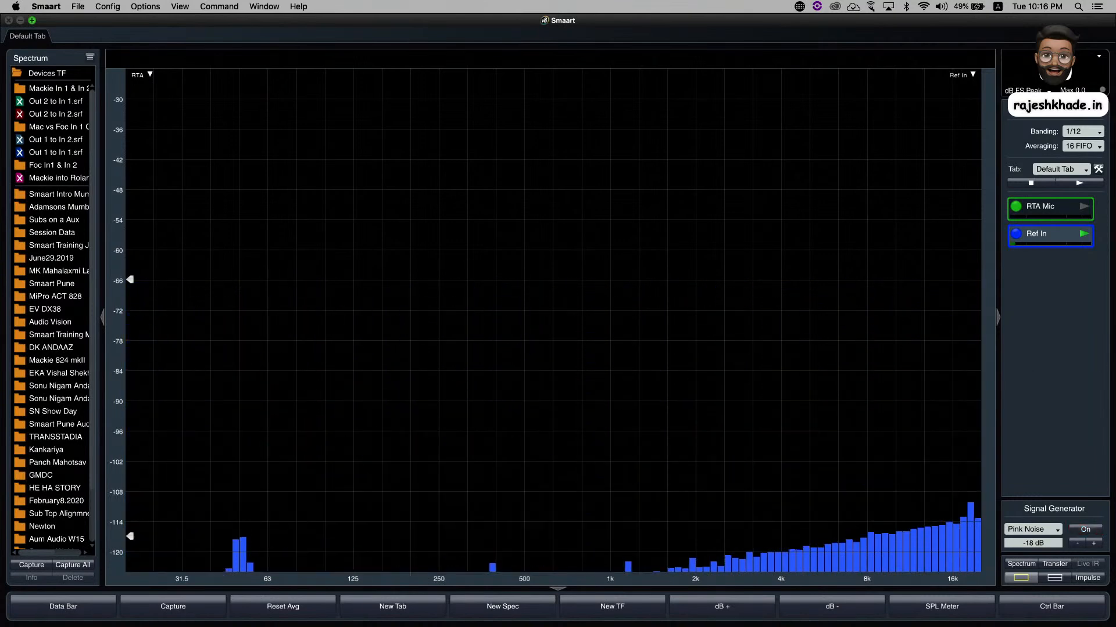